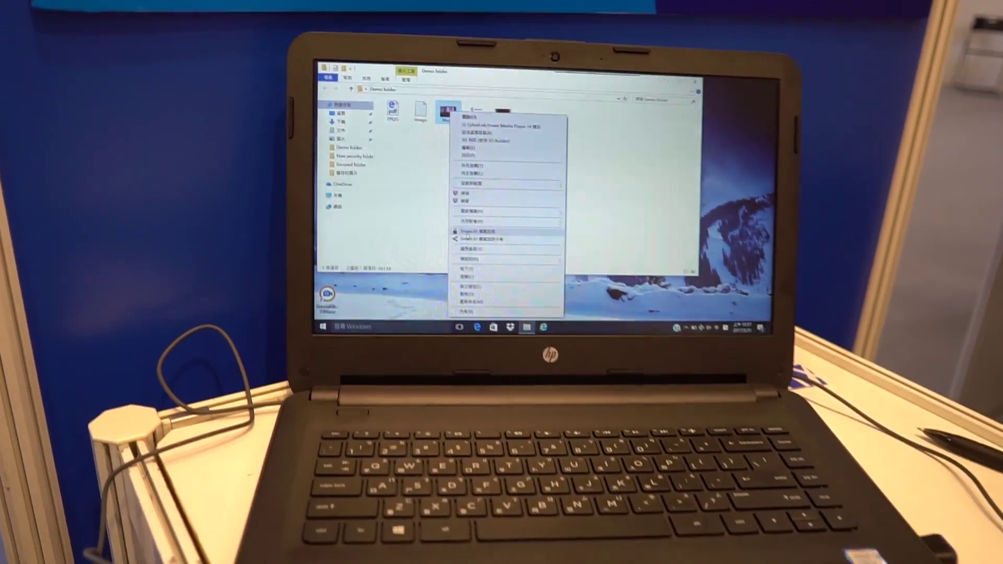
Open Photo.png from the Demo folder using the fingerprint unlock option
left_click(439, 196)
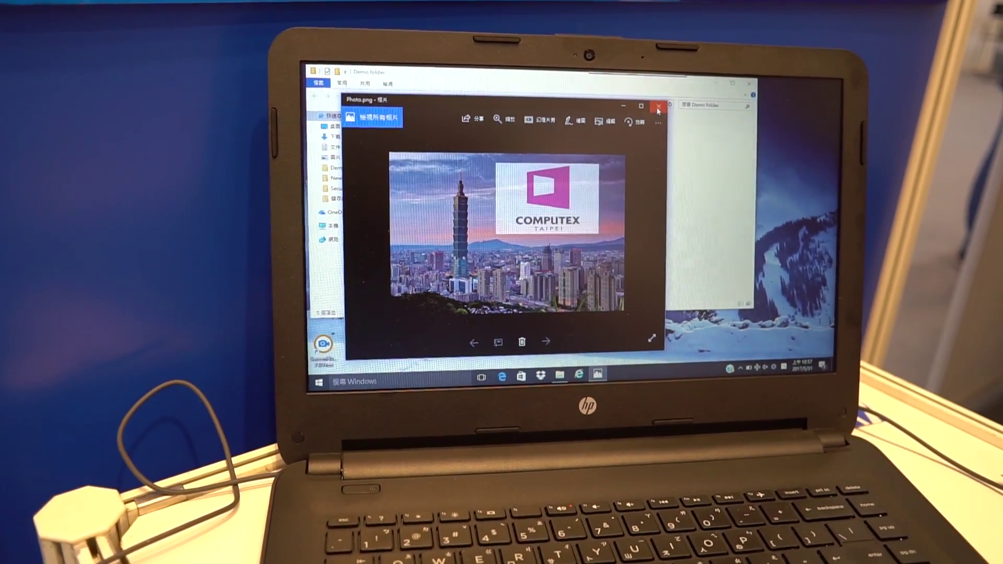
Close the Photos viewer showing the COMPUTEX Taipei image
left_click(659, 107)
Close the Demo folder window in File Explorer
left_click(749, 81)
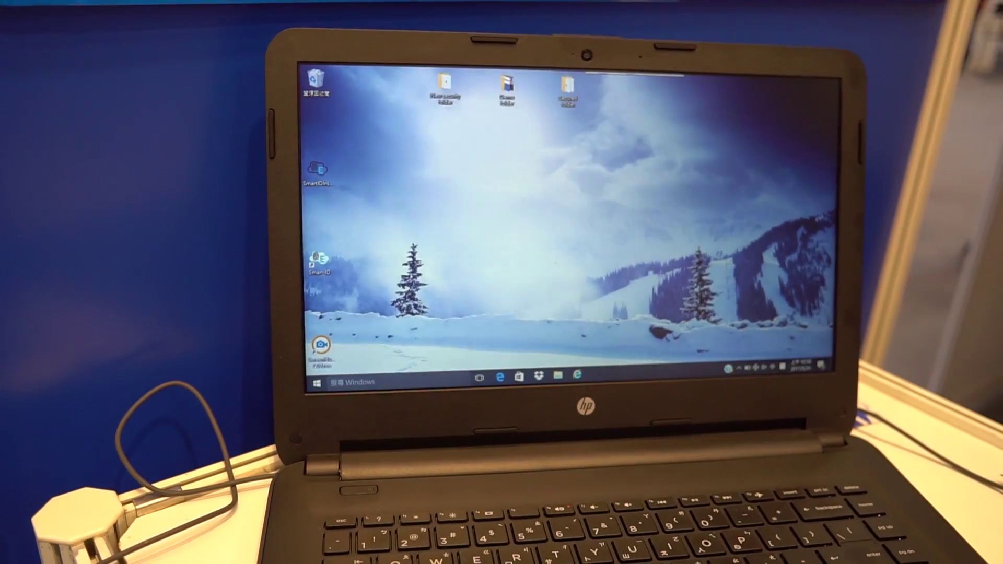